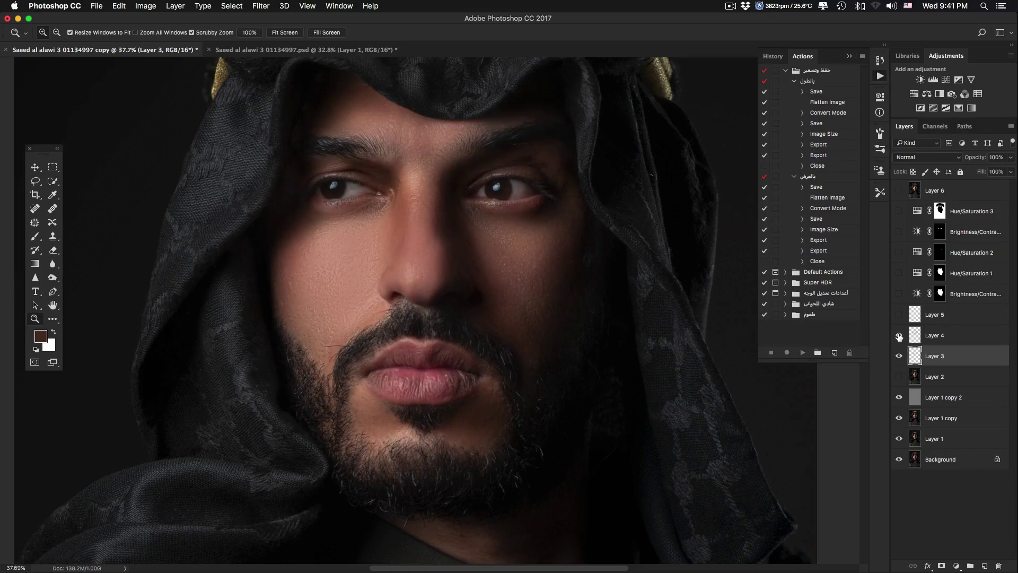
# Step: Compare the portrait with Layer 4 and Layer 5 hidden and shown, checking each layer's light and shadow contribution
pyautogui.click(899, 335)
pyautogui.click(899, 335)
pyautogui.click(898, 314)
pyautogui.click(899, 335)
pyautogui.click(898, 316)
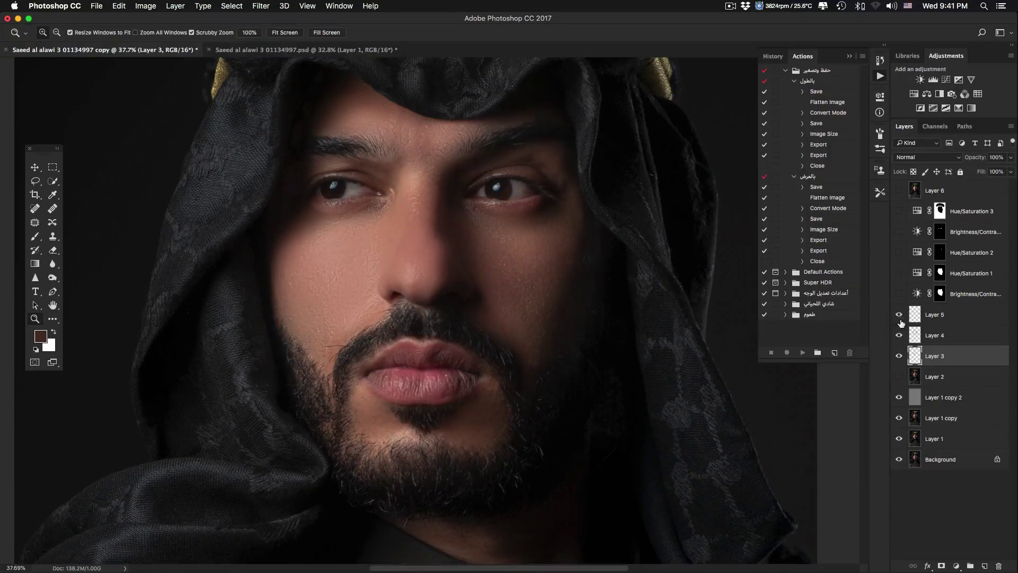
pyautogui.click(900, 335)
pyautogui.click(901, 334)
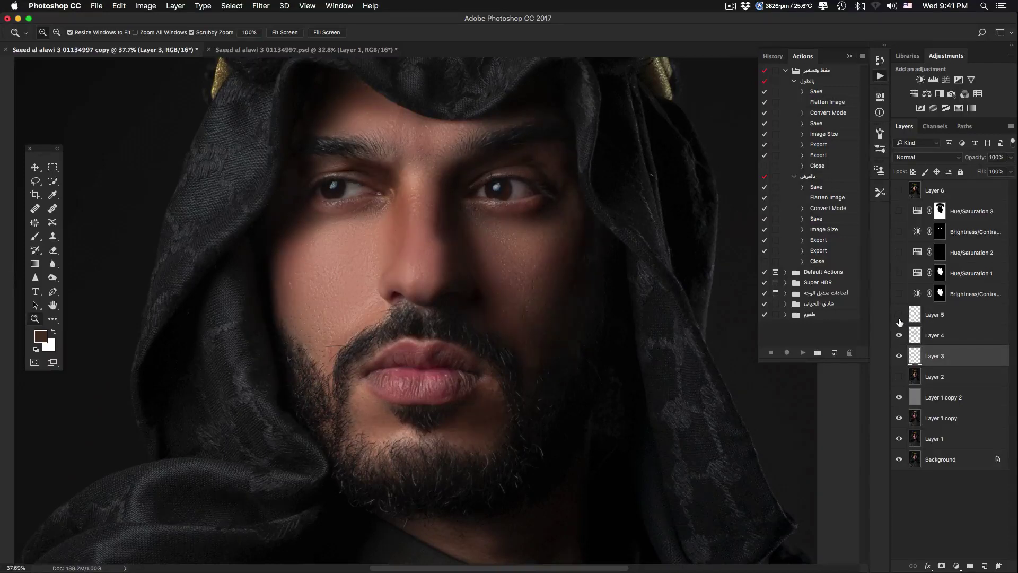
pyautogui.click(899, 315)
pyautogui.click(900, 334)
pyautogui.moveTo(902, 336); pyautogui.dragTo(899, 315)
pyautogui.click(948, 316)
pyautogui.click(900, 316)
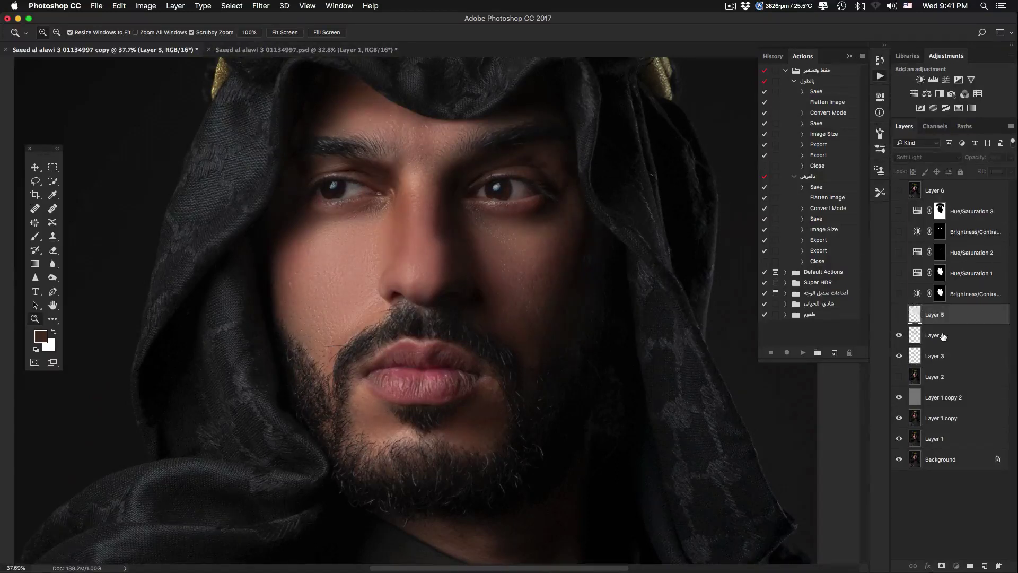
pyautogui.click(943, 337)
pyautogui.click(899, 337)
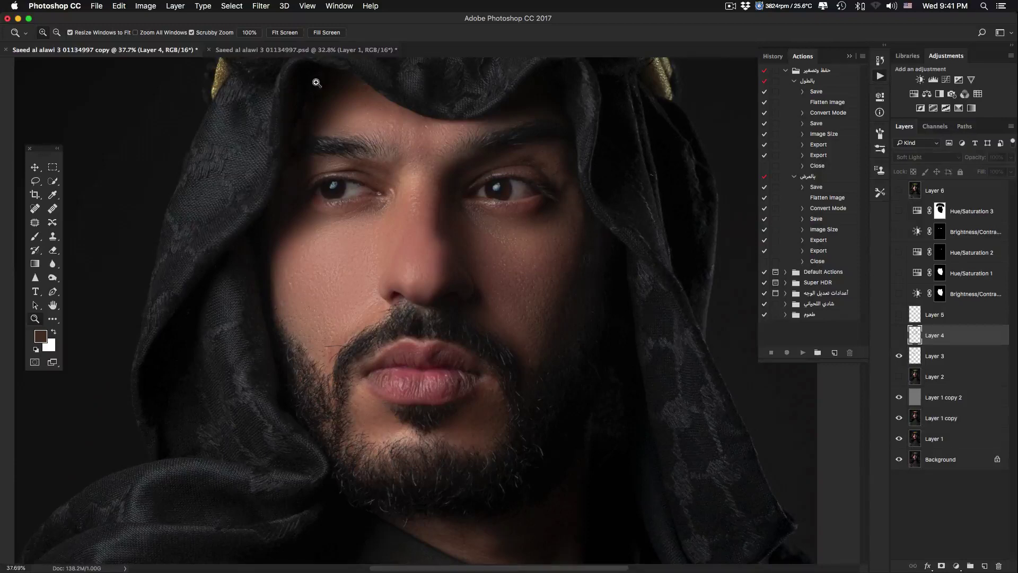
pyautogui.click(899, 338)
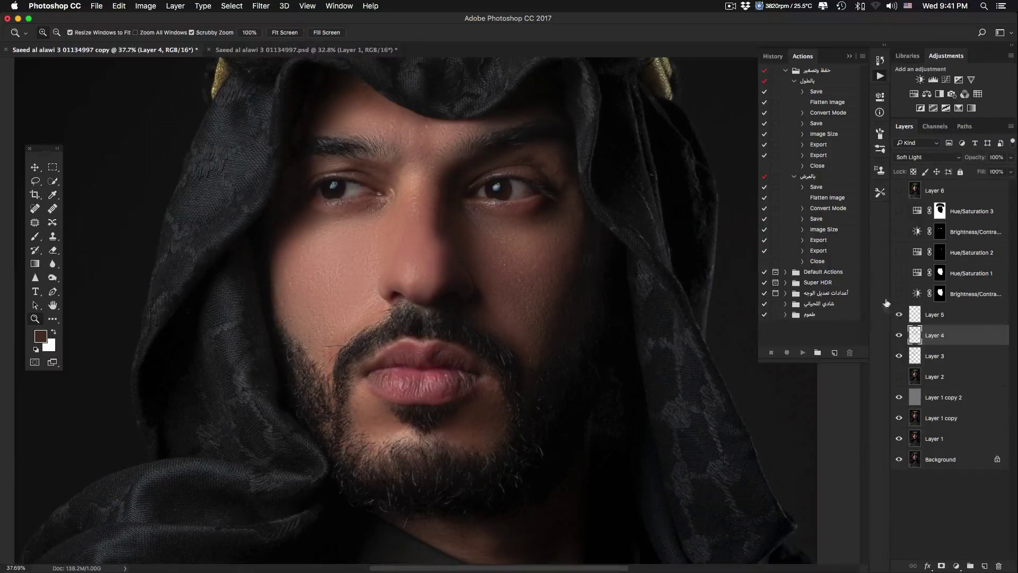
# Step: Switch to the other open portrait document and add two new empty layers above Layer 1
pyautogui.click(343, 53)
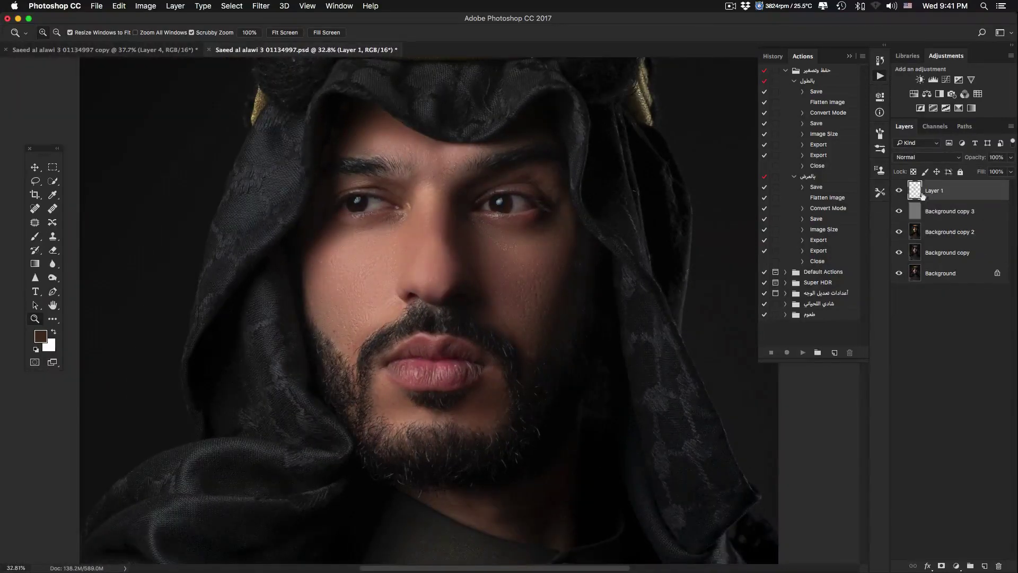
pyautogui.click(983, 563)
pyautogui.click(984, 563)
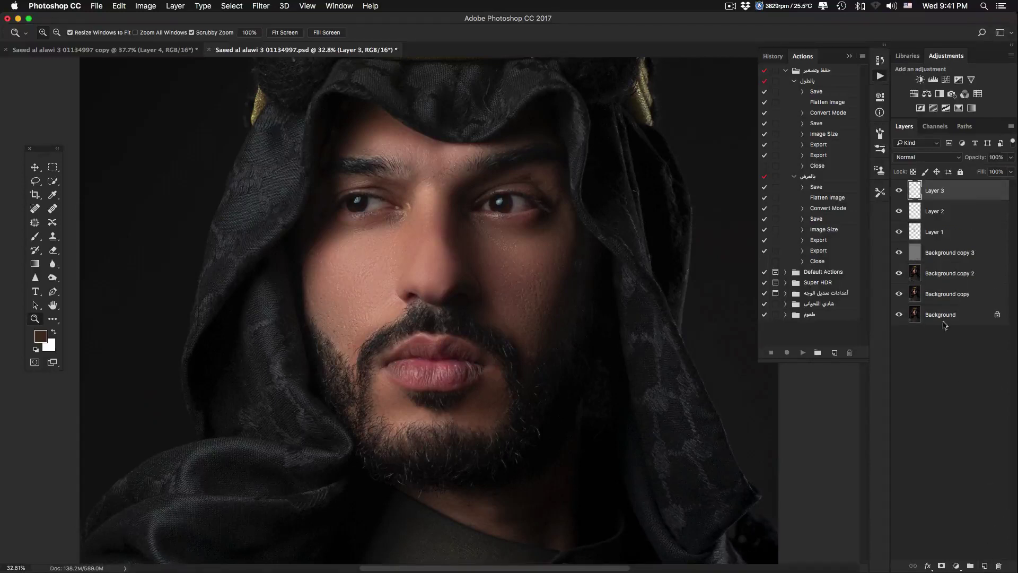
pyautogui.click(899, 190)
pyautogui.click(935, 211)
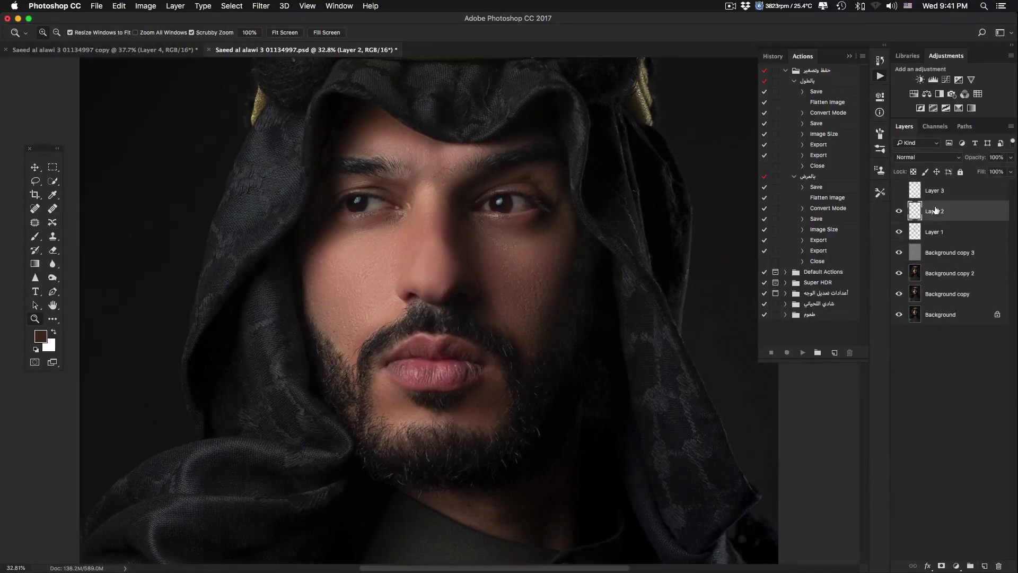
pyautogui.click(899, 190)
pyautogui.click(942, 194)
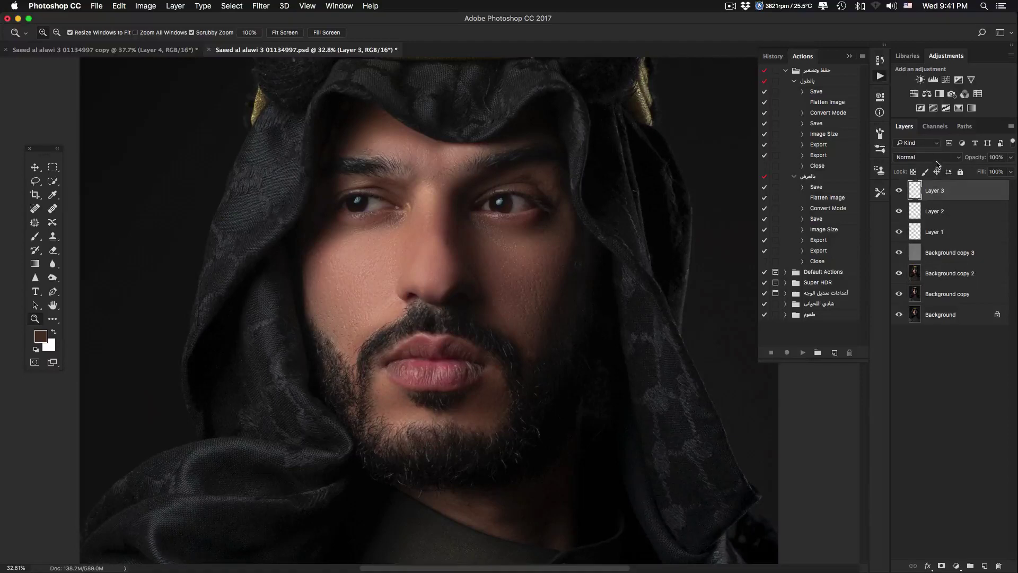
# Step: Set the blend mode of both new layers, Layer 3 and Layer 2, to Soft Light
pyautogui.click(936, 157)
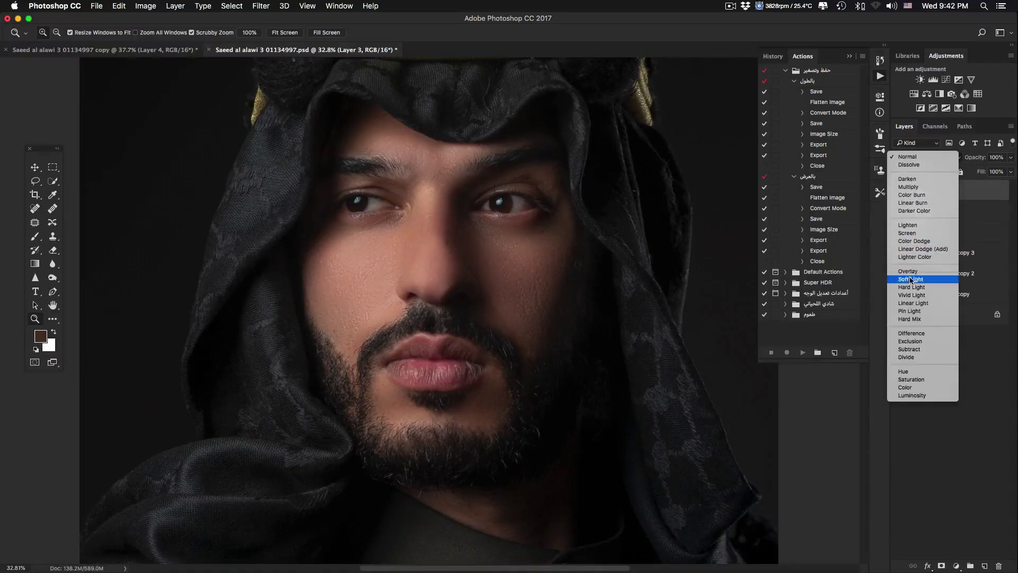
pyautogui.click(907, 157)
pyautogui.click(935, 211)
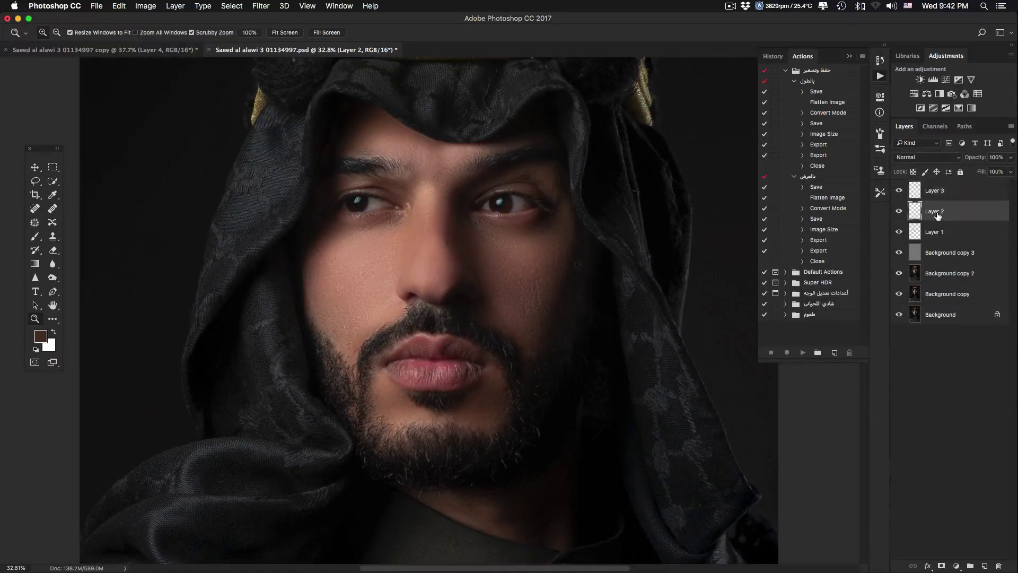
pyautogui.click(938, 159)
pyautogui.click(917, 279)
pyautogui.doubleClick(934, 190)
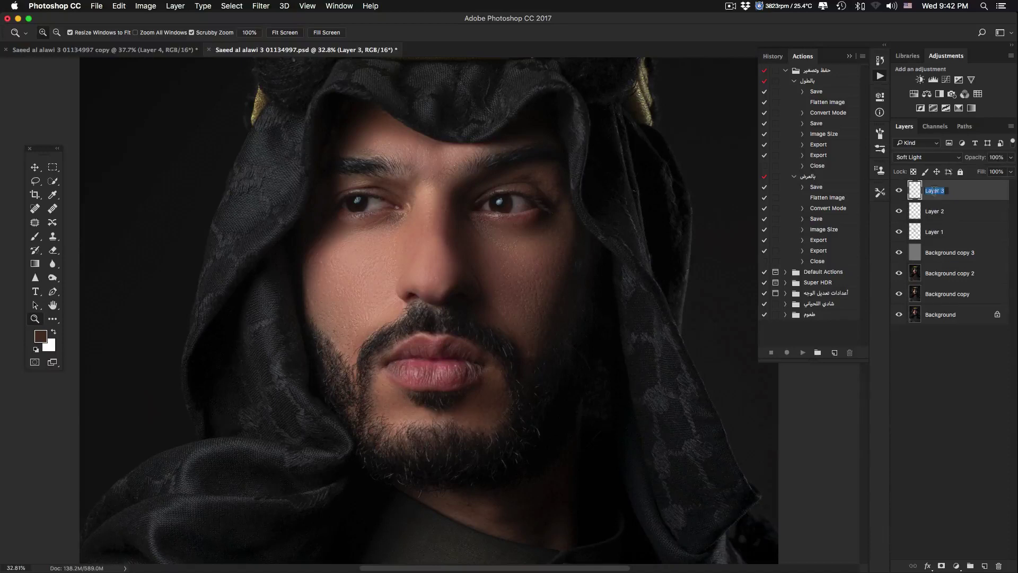
# Step: On Layer 2, darken the side of the nose and the adjoining cheek crease with a black brush at size 90 and 9% opacity
pyautogui.click(960, 213)
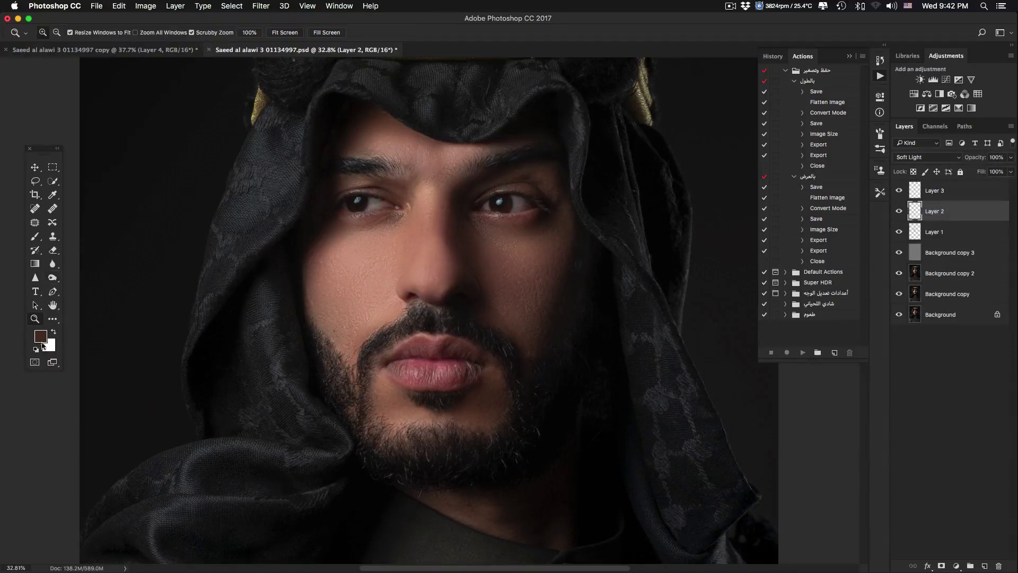
pyautogui.click(36, 348)
pyautogui.click(36, 239)
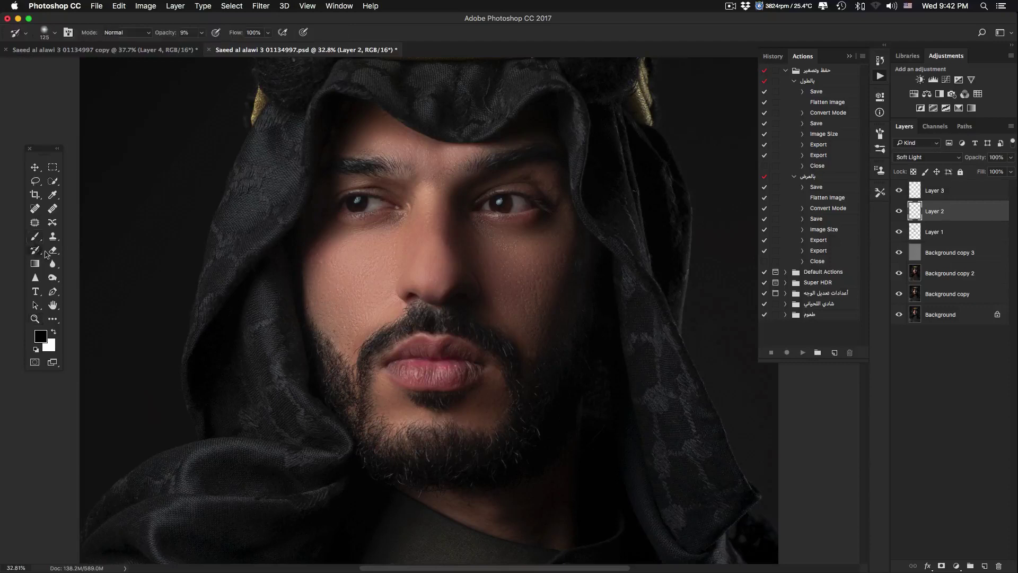
pyautogui.click(36, 240)
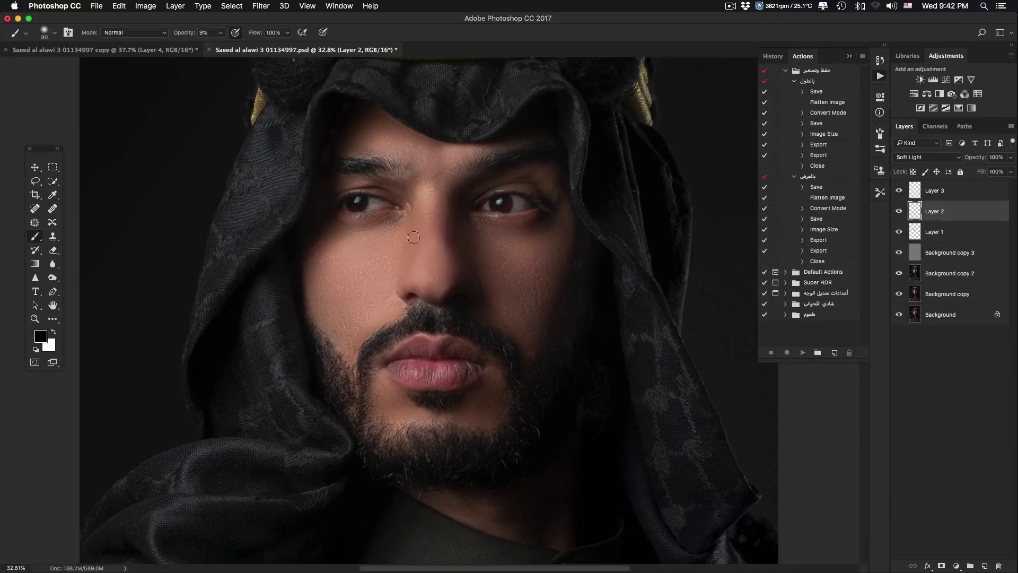
pyautogui.moveTo(407, 264); pyautogui.dragTo(407, 198)
pyautogui.moveTo(415, 253)
pyautogui.mouseDown()
pyautogui.moveTo(473, 295)
pyautogui.moveTo(463, 215)
pyautogui.moveTo(486, 322)
pyautogui.mouseUp()
# Step: Darken the jaw, mouth corner and chin on the shaded side of the face with black strokes at brush sizes 150 and 250
pyautogui.press(']')
pyautogui.press(']')
pyautogui.press(']')
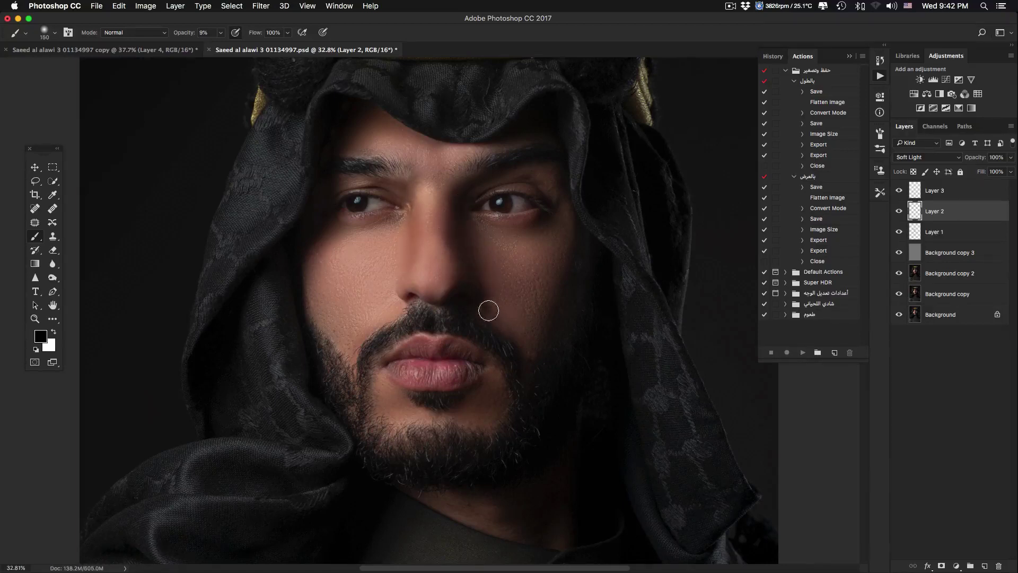
pyautogui.moveTo(534, 366)
pyautogui.mouseDown()
pyautogui.moveTo(529, 345)
pyautogui.moveTo(551, 302)
pyautogui.moveTo(509, 397)
pyautogui.moveTo(557, 288)
pyautogui.moveTo(531, 356)
pyautogui.moveTo(566, 237)
pyautogui.moveTo(557, 210)
pyautogui.moveTo(557, 321)
pyautogui.moveTo(566, 246)
pyautogui.moveTo(544, 344)
pyautogui.moveTo(563, 233)
pyautogui.moveTo(543, 133)
pyautogui.moveTo(537, 162)
pyautogui.moveTo(465, 170)
pyautogui.moveTo(540, 126)
pyautogui.moveTo(560, 261)
pyautogui.moveTo(550, 170)
pyautogui.moveTo(553, 225)
pyautogui.moveTo(572, 276)
pyautogui.moveTo(557, 199)
pyautogui.moveTo(511, 335)
pyautogui.moveTo(525, 375)
pyautogui.moveTo(487, 420)
pyautogui.mouseUp()
pyautogui.press(']')
pyautogui.press(']')
pyautogui.press(']')
pyautogui.moveTo(493, 377)
pyautogui.mouseDown()
pyautogui.moveTo(497, 359)
pyautogui.moveTo(505, 394)
pyautogui.moveTo(476, 429)
pyautogui.mouseUp()
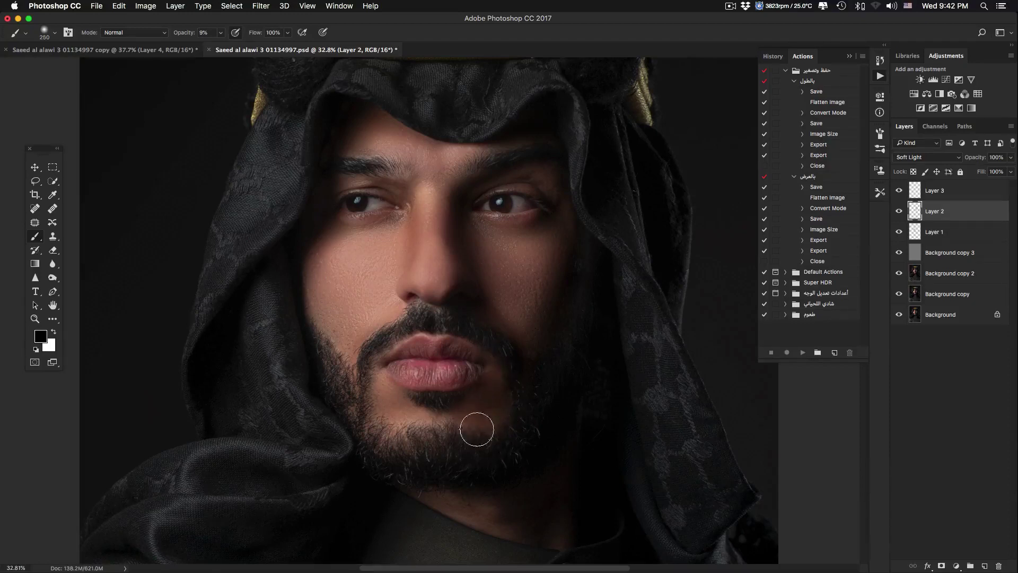
# Step: Darken the outer edge of the lit cheek, the beard line and the forehead with black strokes on Layer 2
pyautogui.moveTo(321, 297); pyautogui.dragTo(333, 357)
pyautogui.moveTo(319, 271)
pyautogui.mouseDown()
pyautogui.moveTo(355, 419)
pyautogui.moveTo(308, 276)
pyautogui.moveTo(361, 436)
pyautogui.moveTo(309, 249)
pyautogui.moveTo(308, 283)
pyautogui.moveTo(365, 430)
pyautogui.moveTo(355, 438)
pyautogui.moveTo(301, 250)
pyautogui.mouseUp()
pyautogui.moveTo(380, 145)
pyautogui.mouseDown()
pyautogui.moveTo(403, 135)
pyautogui.moveTo(387, 128)
pyautogui.moveTo(345, 137)
pyautogui.moveTo(441, 152)
pyautogui.moveTo(370, 133)
pyautogui.moveTo(448, 156)
pyautogui.moveTo(475, 139)
pyautogui.moveTo(405, 131)
pyautogui.moveTo(476, 141)
pyautogui.moveTo(364, 115)
pyautogui.moveTo(465, 151)
pyautogui.moveTo(435, 161)
pyautogui.moveTo(375, 141)
pyautogui.moveTo(387, 128)
pyautogui.moveTo(385, 139)
pyautogui.moveTo(371, 128)
pyautogui.moveTo(397, 131)
pyautogui.mouseUp()
pyautogui.moveTo(305, 235)
pyautogui.mouseDown()
pyautogui.moveTo(359, 273)
pyautogui.moveTo(325, 285)
pyautogui.moveTo(327, 252)
pyautogui.moveTo(343, 269)
pyautogui.moveTo(402, 268)
pyautogui.mouseUp()
# Step: Enlarge the brush to 300 and deepen the shadows around the far mouth corner and the outer edge of the shaded cheek
pyautogui.press('[')
pyautogui.press('[')
pyautogui.press('[')
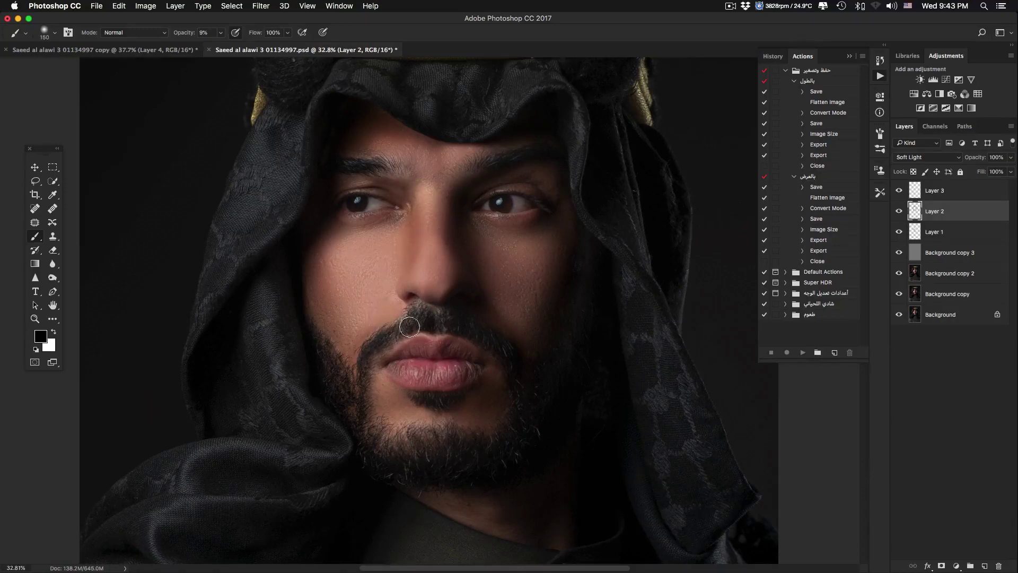
pyautogui.press(']')
pyautogui.press(']')
pyautogui.press(']')
pyautogui.press(']')
pyautogui.moveTo(511, 354)
pyautogui.mouseDown()
pyautogui.moveTo(521, 385)
pyautogui.moveTo(495, 350)
pyautogui.moveTo(487, 363)
pyautogui.moveTo(488, 352)
pyautogui.moveTo(514, 375)
pyautogui.mouseUp()
pyautogui.moveTo(571, 248)
pyautogui.mouseDown()
pyautogui.moveTo(558, 239)
pyautogui.moveTo(571, 288)
pyautogui.mouseUp()
# Step: Compare the face with and without Layer 2 to review the painted shadows
pyautogui.click(898, 212)
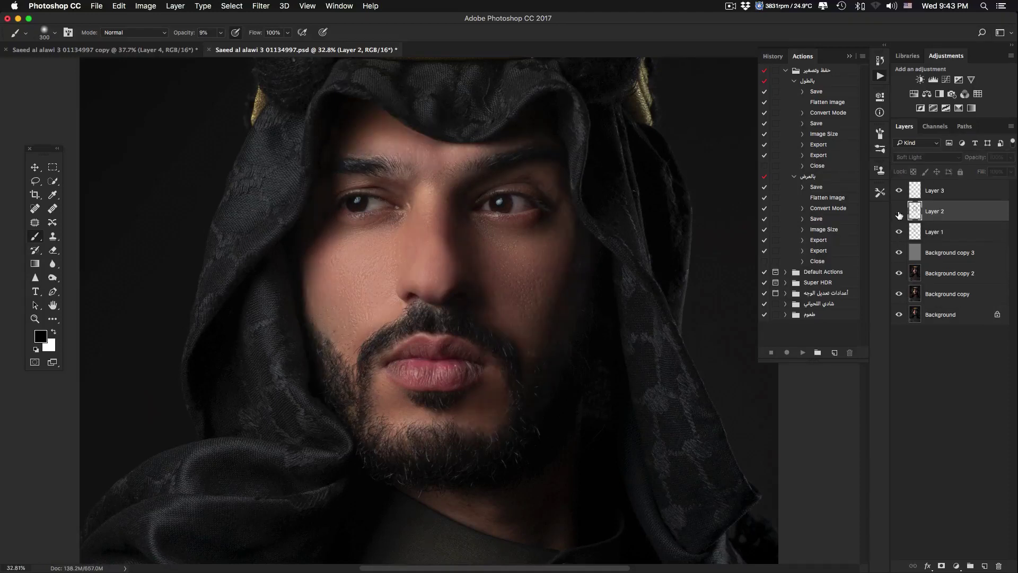
pyautogui.click(898, 212)
pyautogui.click(898, 212)
pyautogui.click(898, 211)
pyautogui.click(899, 212)
pyautogui.click(898, 211)
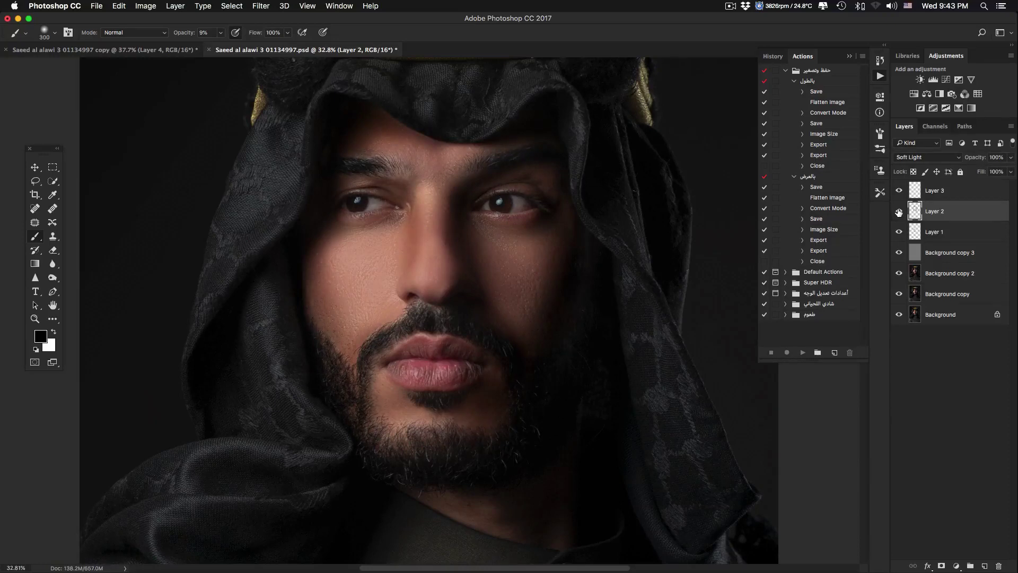
# Step: Paint black over the shaded cheek and around the eye on Layer 3 with a size 175 brush
pyautogui.click(942, 192)
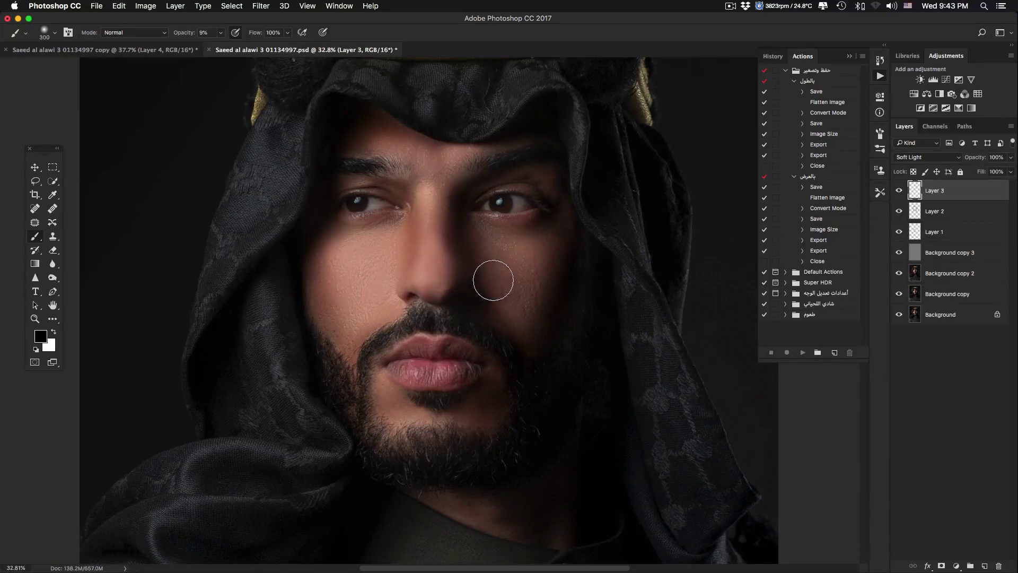
pyautogui.press('[')
pyautogui.press('[')
pyautogui.press('[')
pyautogui.moveTo(472, 242)
pyautogui.mouseDown()
pyautogui.moveTo(505, 330)
pyautogui.moveTo(464, 234)
pyautogui.moveTo(521, 363)
pyautogui.moveTo(502, 308)
pyautogui.moveTo(564, 214)
pyautogui.moveTo(557, 275)
pyautogui.moveTo(540, 172)
pyautogui.moveTo(522, 133)
pyautogui.moveTo(470, 162)
pyautogui.moveTo(514, 141)
pyautogui.moveTo(450, 152)
pyautogui.moveTo(544, 177)
pyautogui.mouseUp()
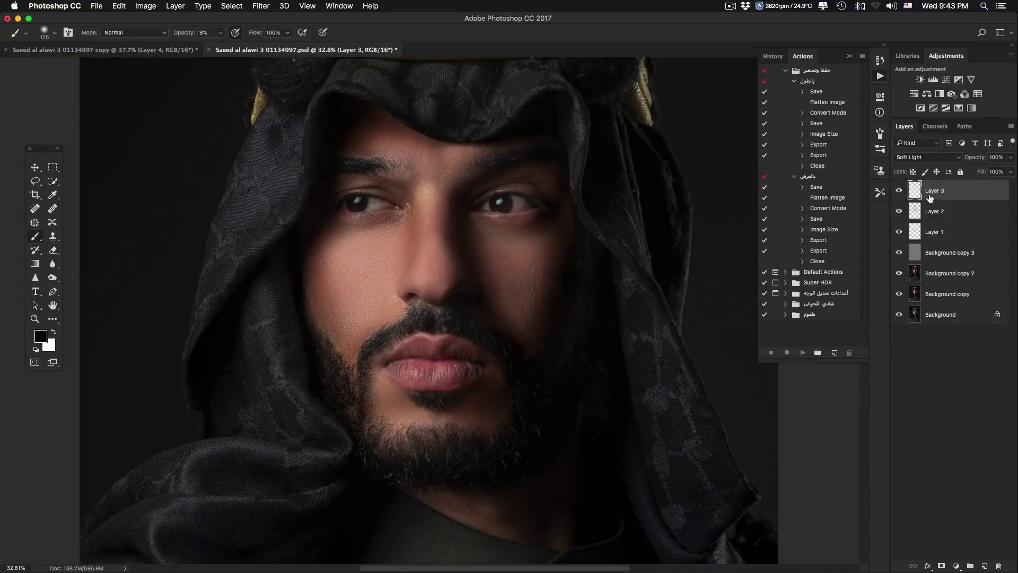
# Step: Undo all the black brush strokes on Layer 3, hiding and showing the layer to check that it is empty
pyautogui.click(773, 56)
pyautogui.press('super+alt+z')
pyautogui.press('super+alt+z')
pyautogui.press('super+alt+z')
pyautogui.press('super+alt+z')
pyautogui.press('super+alt+z')
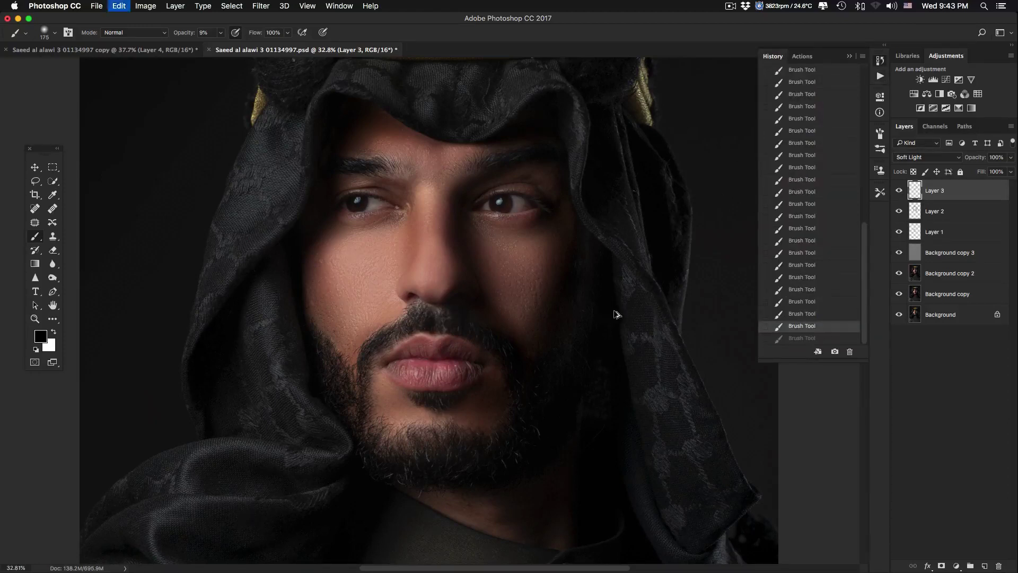
pyautogui.press('super+alt+z')
pyautogui.press('super+alt+z')
pyautogui.press('super+alt+z')
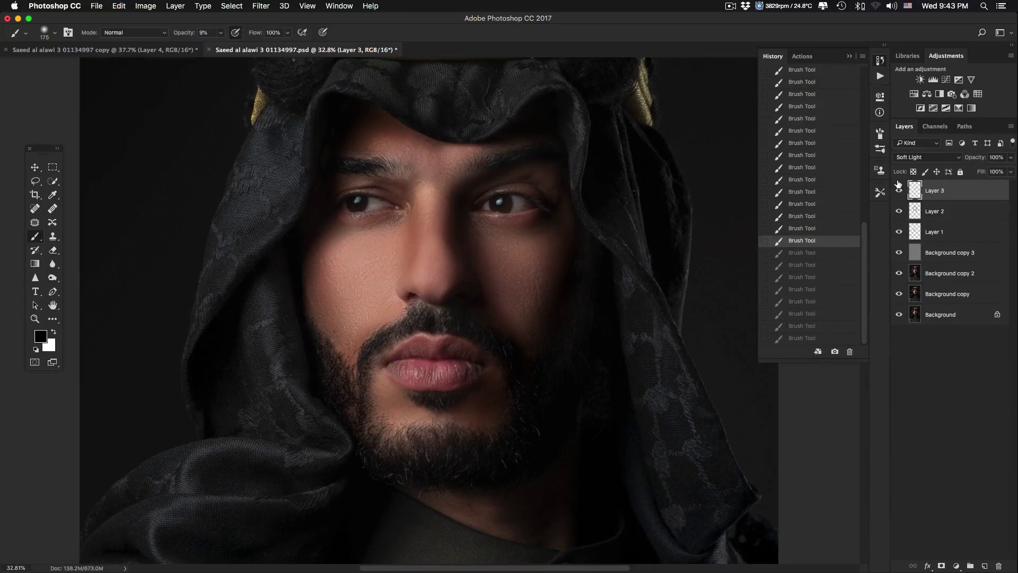
pyautogui.click(899, 192)
pyautogui.click(899, 192)
pyautogui.press('super+alt+z')
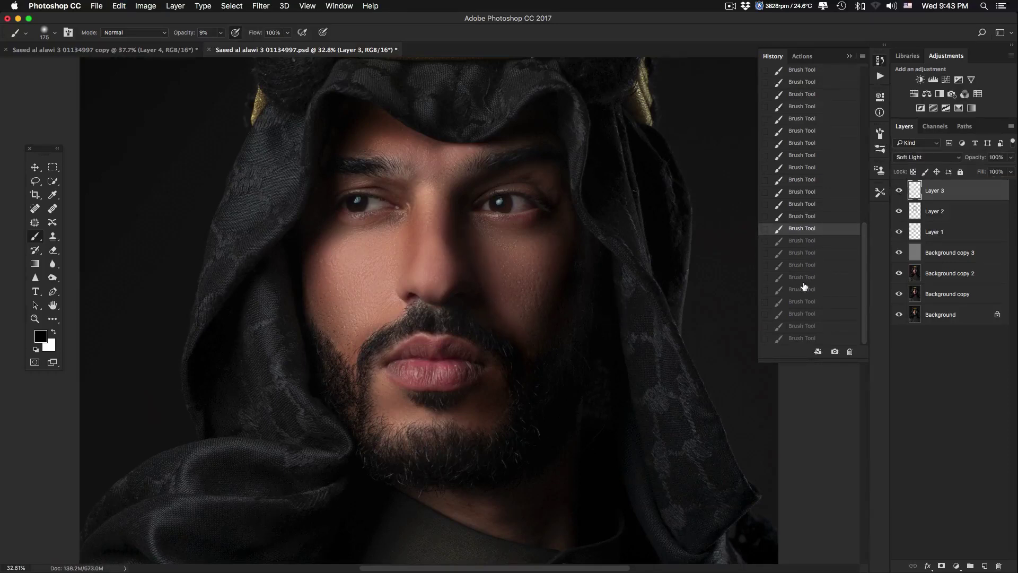
pyautogui.press('super+alt+z')
pyautogui.click(899, 193)
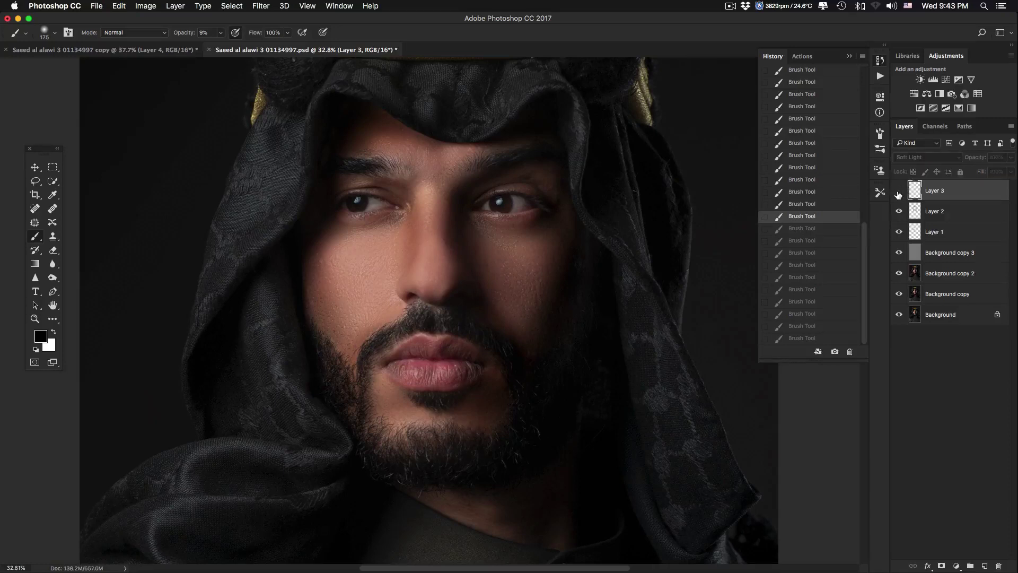
pyautogui.click(899, 193)
pyautogui.click(899, 192)
pyautogui.click(898, 193)
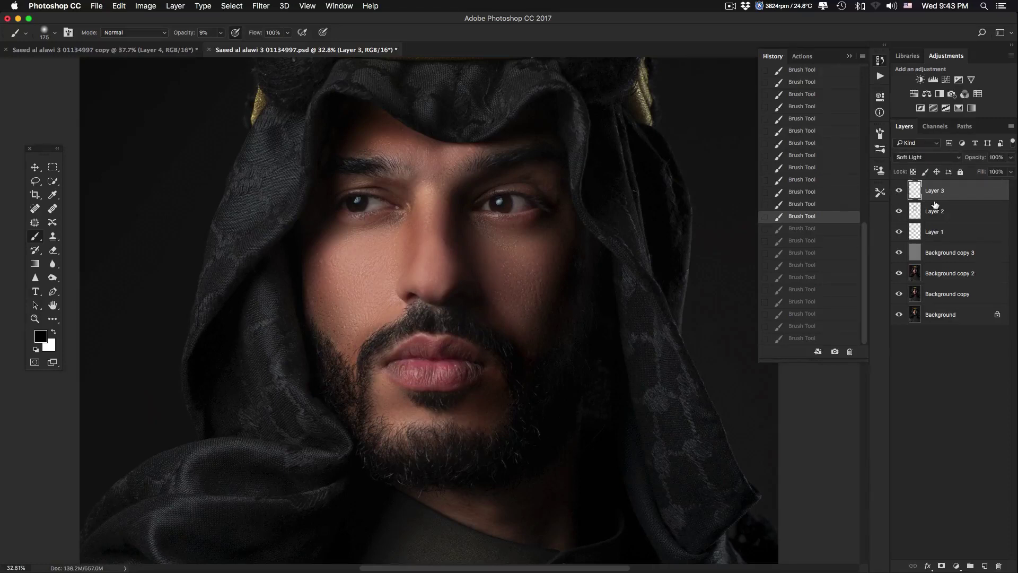
# Step: On Layer 2, paint black from beside the nose down the shaded cheek toward the mouth corner
pyautogui.click(948, 213)
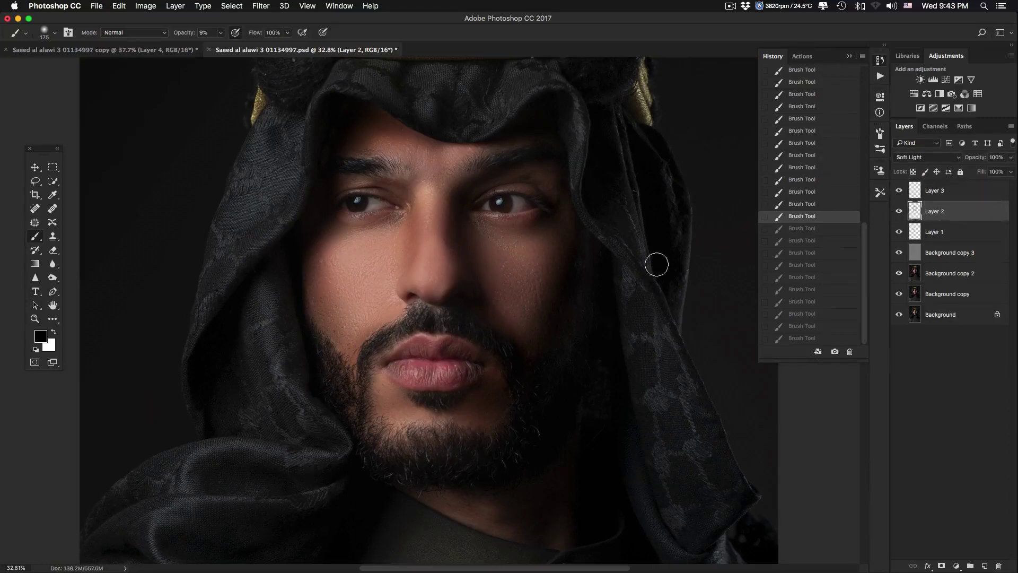
pyautogui.moveTo(472, 259); pyautogui.dragTo(484, 289)
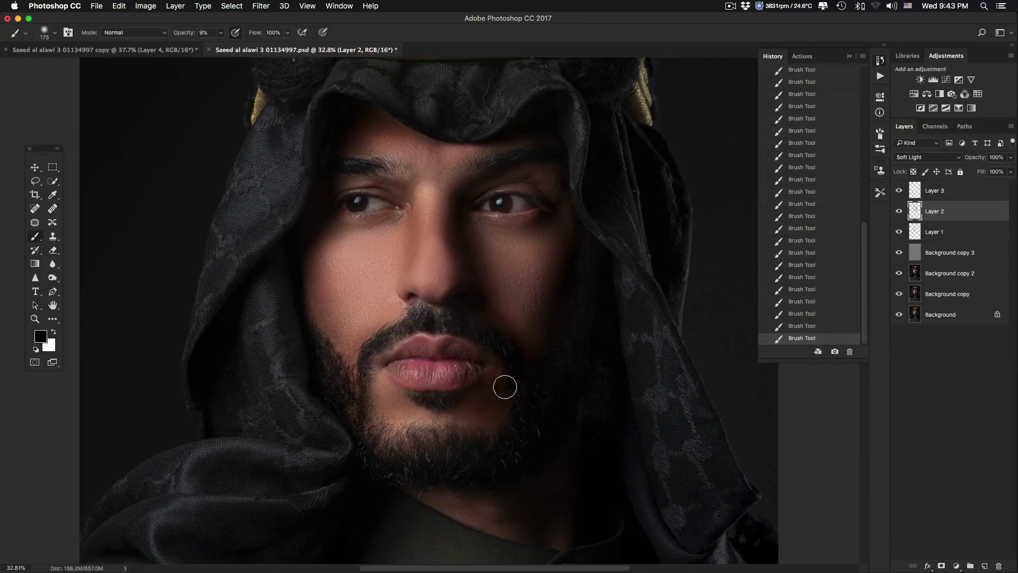
# Step: On Layer 3, brighten the bridge of the nose with white strokes using a smaller brush
pyautogui.click(964, 192)
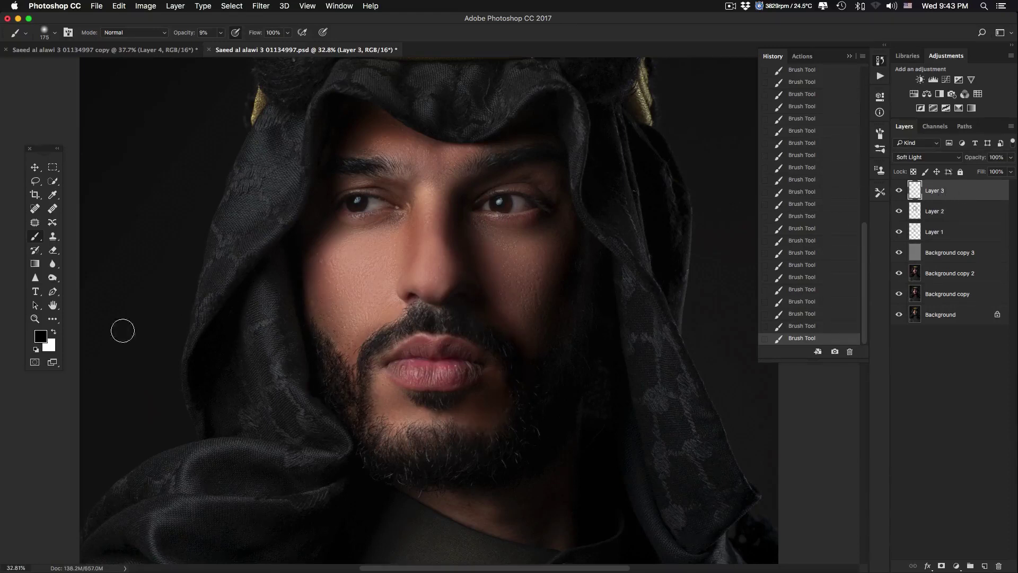
pyautogui.click(54, 332)
pyautogui.press('[')
pyautogui.press('[')
pyautogui.press('[')
pyautogui.press('[')
pyautogui.press('[')
pyautogui.press('[')
pyautogui.press('[')
pyautogui.moveTo(428, 224); pyautogui.dragTo(428, 242)
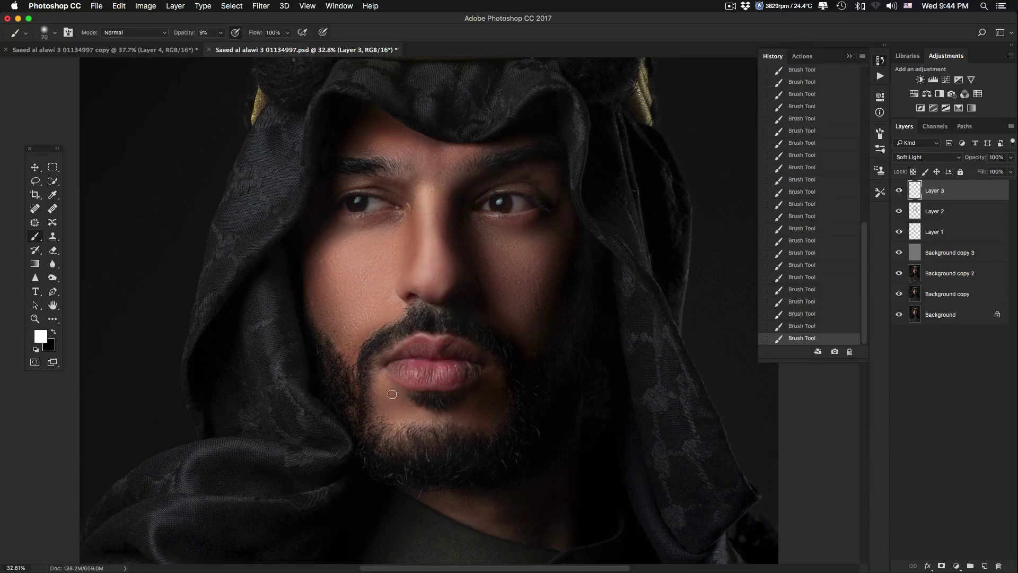
# Step: Enlarge the brush to 200 and brighten both cheeks with white strokes on Layer 3
pyautogui.press(']')
pyautogui.press(']')
pyautogui.press(']')
pyautogui.press(']')
pyautogui.press(']')
pyautogui.press(']')
pyautogui.press(']')
pyautogui.moveTo(358, 262)
pyautogui.mouseDown()
pyautogui.moveTo(372, 296)
pyautogui.moveTo(359, 305)
pyautogui.moveTo(377, 276)
pyautogui.mouseUp()
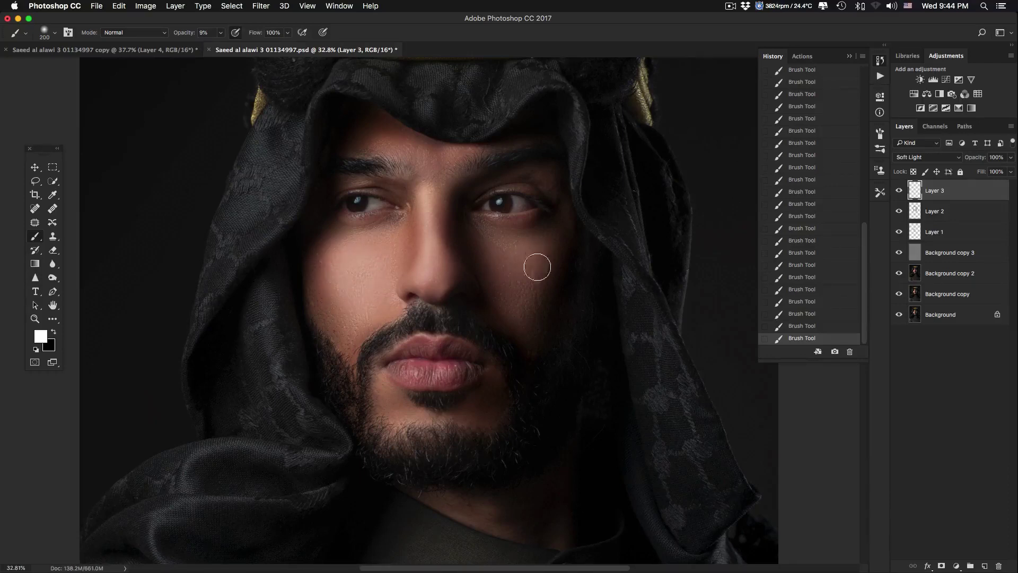
pyautogui.moveTo(537, 267)
pyautogui.mouseDown()
pyautogui.moveTo(514, 265)
pyautogui.moveTo(537, 253)
pyautogui.moveTo(516, 262)
pyautogui.moveTo(501, 250)
pyautogui.moveTo(524, 252)
pyautogui.moveTo(512, 245)
pyautogui.moveTo(520, 323)
pyautogui.mouseUp()
# Step: Brighten the shaded-side cheekbone at brush size 150 and the forehead at size 125 with white strokes
pyautogui.press('[')
pyautogui.press('[')
pyautogui.moveTo(541, 246); pyautogui.dragTo(515, 271)
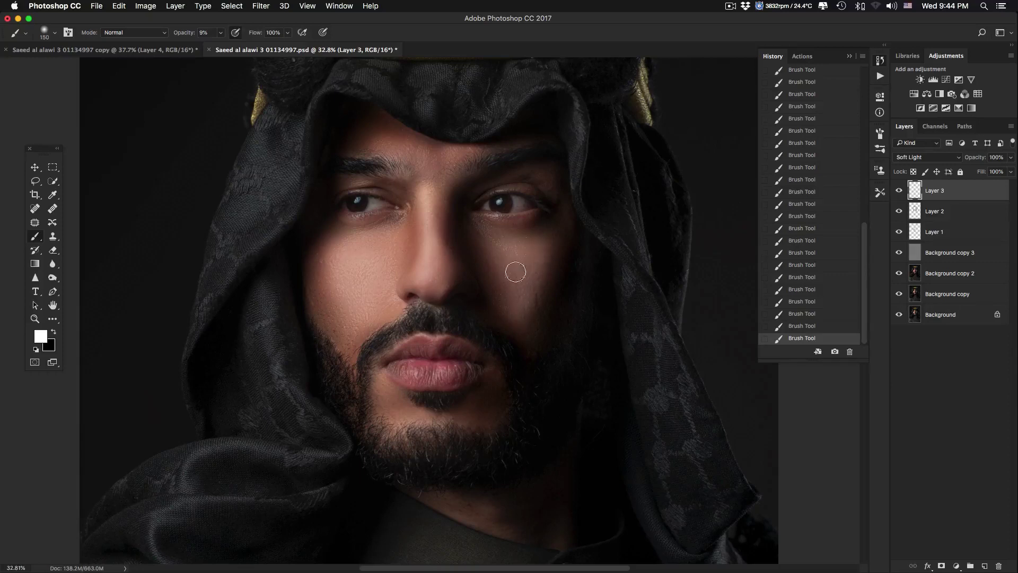
pyautogui.press('[')
pyautogui.moveTo(373, 136)
pyautogui.mouseDown()
pyautogui.moveTo(411, 144)
pyautogui.moveTo(395, 147)
pyautogui.mouseUp()
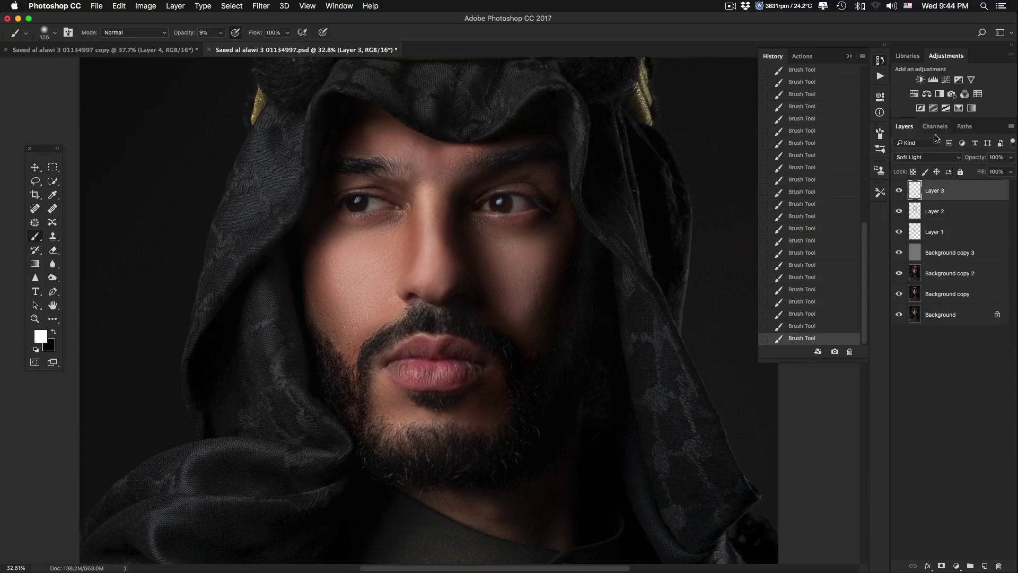
# Step: Preview Layer 3's white strokes in Normal blending mode and return the layer to Soft Light
pyautogui.click(937, 157)
pyautogui.click(916, 33)
pyautogui.click(929, 158)
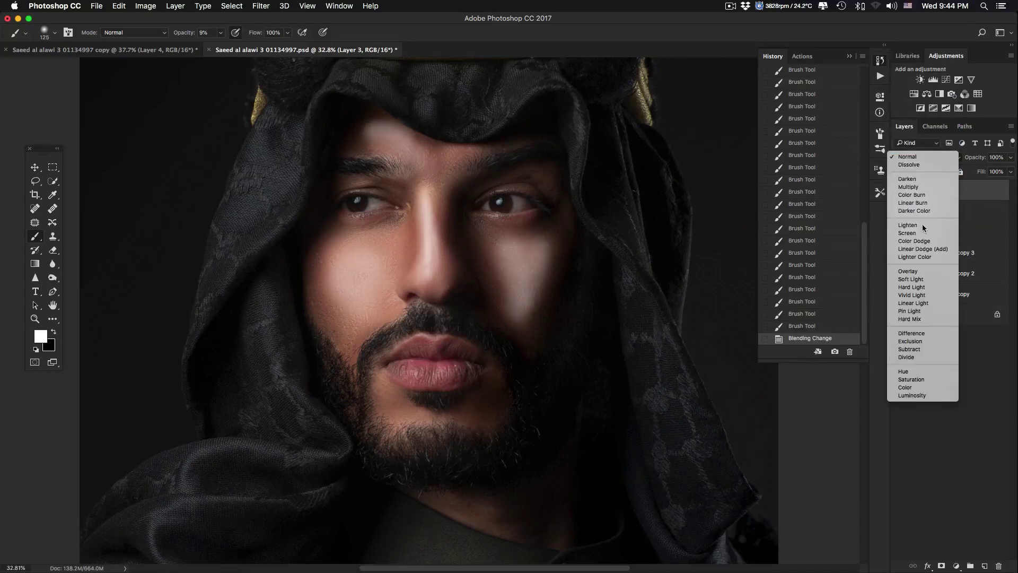
pyautogui.click(923, 282)
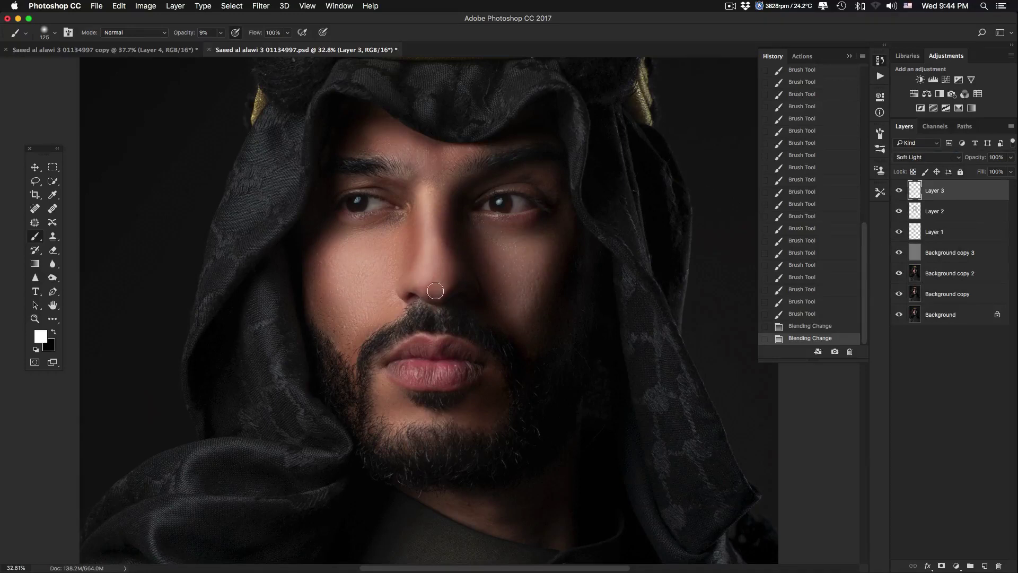
# Step: Hide every layer from Layer 3 down to Background copy 2 to view the portrait before the retouching
pyautogui.doubleClick(53, 305)
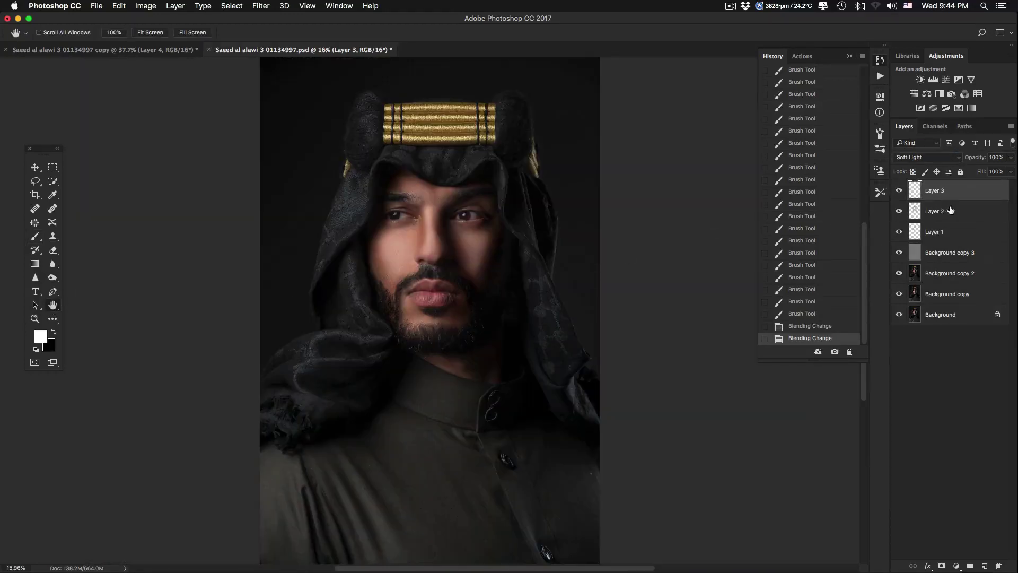
pyautogui.click(950, 210)
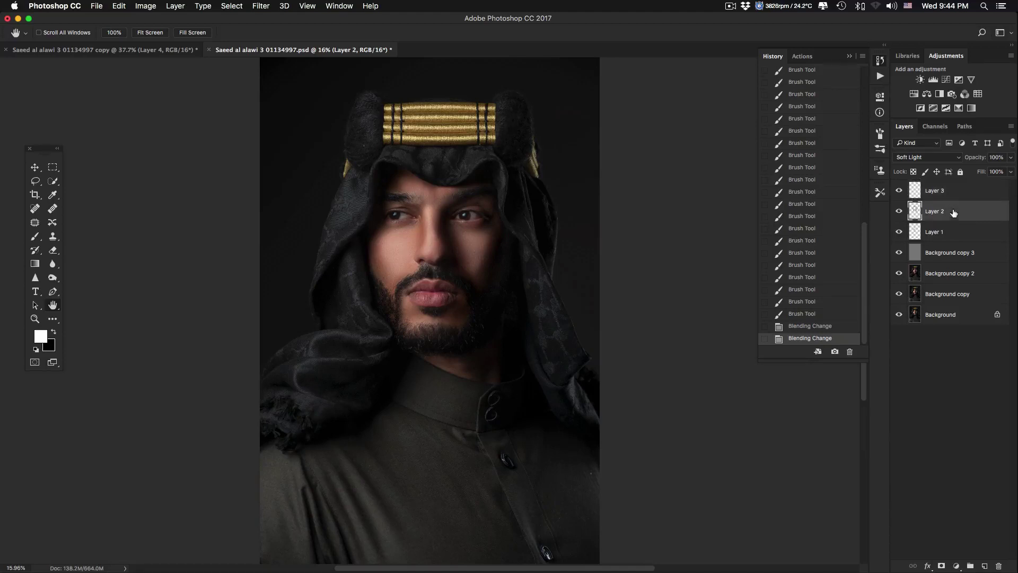
pyautogui.click(957, 194)
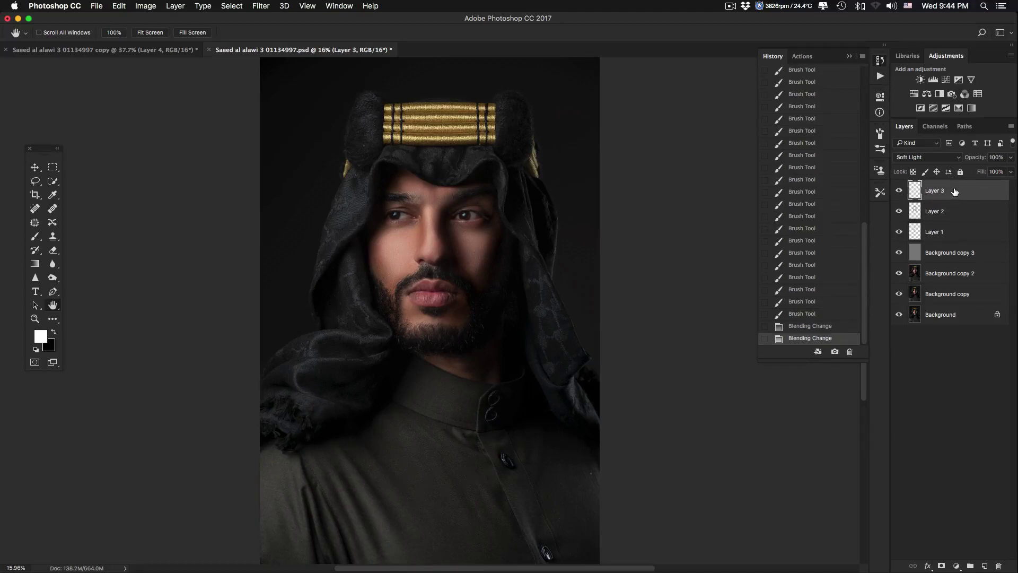
pyautogui.click(899, 191)
pyautogui.click(898, 211)
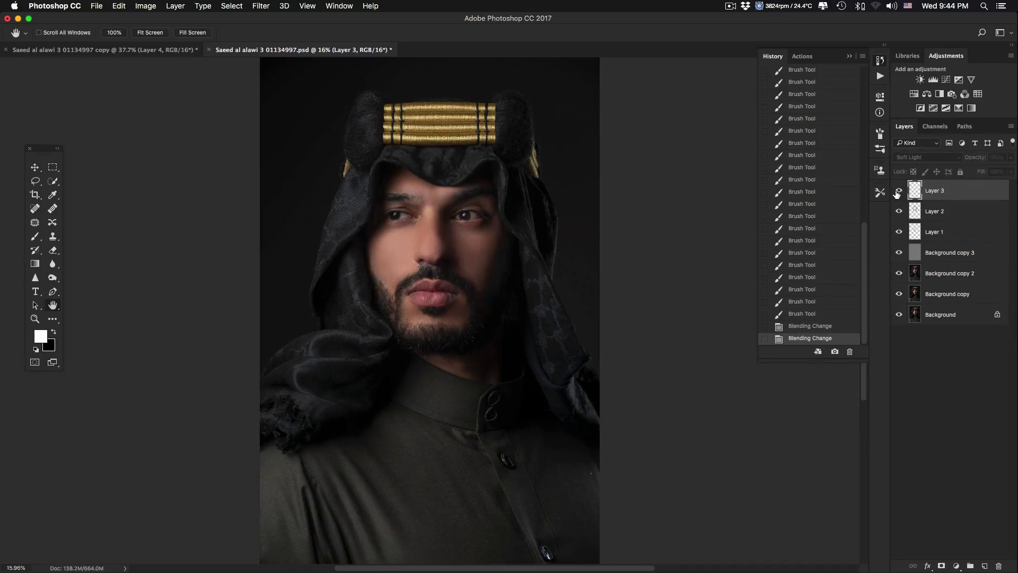
pyautogui.moveTo(899, 232); pyautogui.dragTo(899, 285)
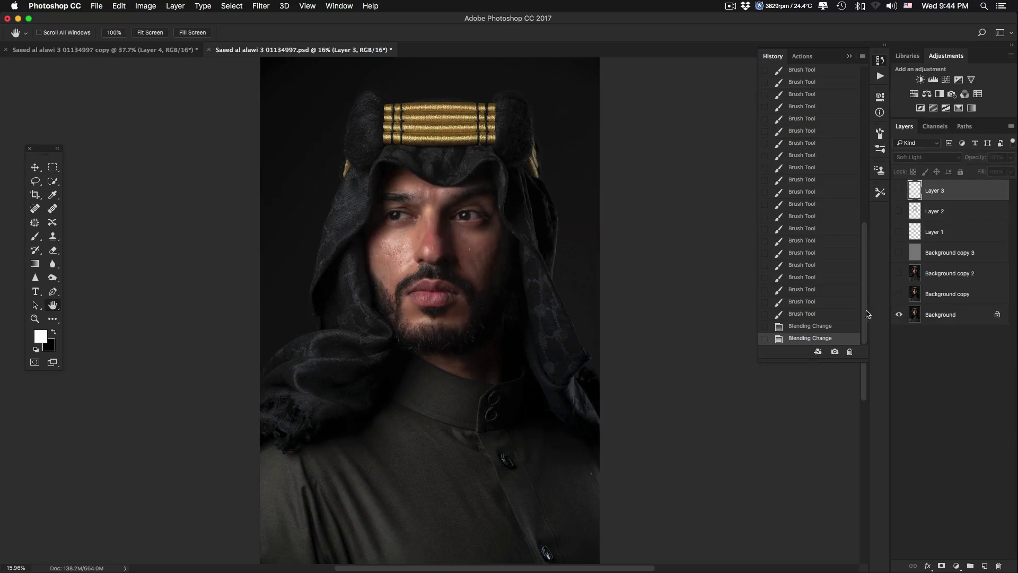
# Step: Show Background copy 2 and Background copy 3 again to review their effect on the face up close
pyautogui.click(34, 319)
pyautogui.moveTo(439, 242); pyautogui.dragTo(476, 244)
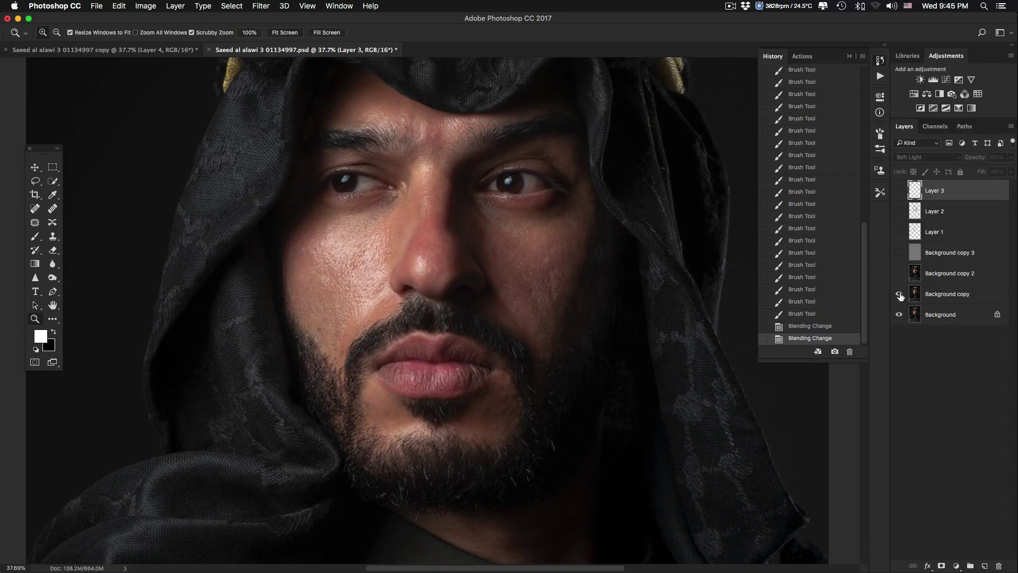
pyautogui.click(898, 273)
pyautogui.click(898, 253)
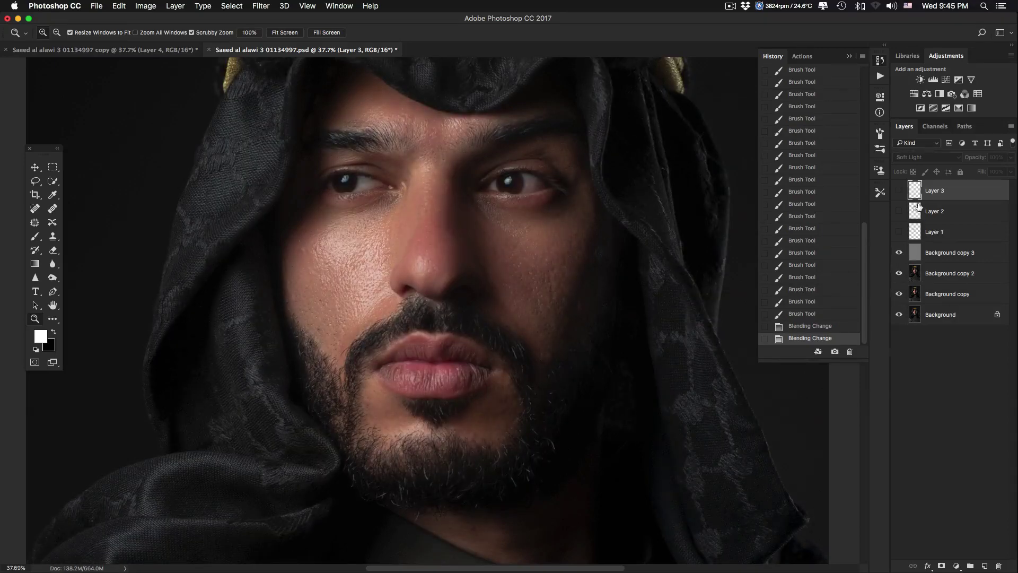
# Step: Toggle Layer 1 on and off to compare its effect on the skin, leaving it visible
pyautogui.click(898, 232)
pyautogui.click(899, 233)
pyautogui.click(898, 234)
pyautogui.click(899, 233)
pyautogui.click(899, 234)
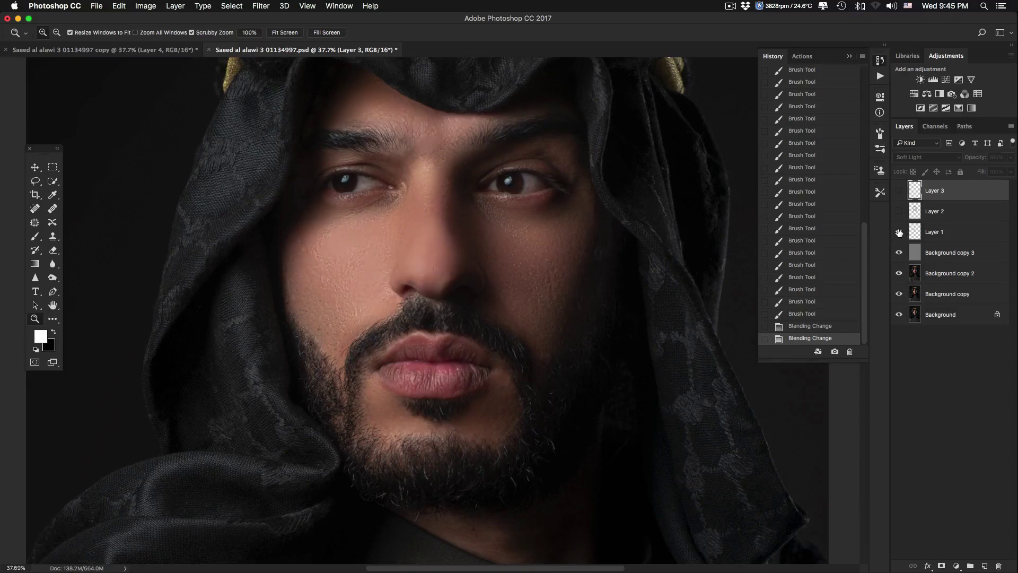
# Step: Toggle Layer 2 on and off to compare the face with and without the painted shadows, leaving it visible
pyautogui.click(898, 212)
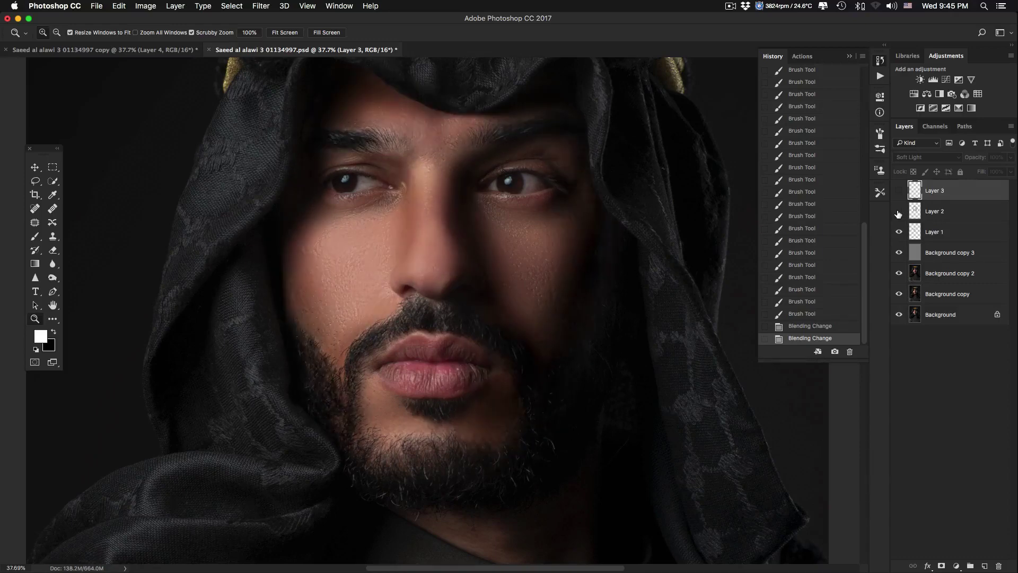
pyautogui.click(898, 212)
pyautogui.click(898, 212)
pyautogui.click(898, 212)
pyautogui.click(898, 212)
pyautogui.click(898, 212)
pyautogui.click(898, 212)
# Step: Toggle Layer 3 on and off to compare the face with and without the white highlights, leaving it visible
pyautogui.click(898, 195)
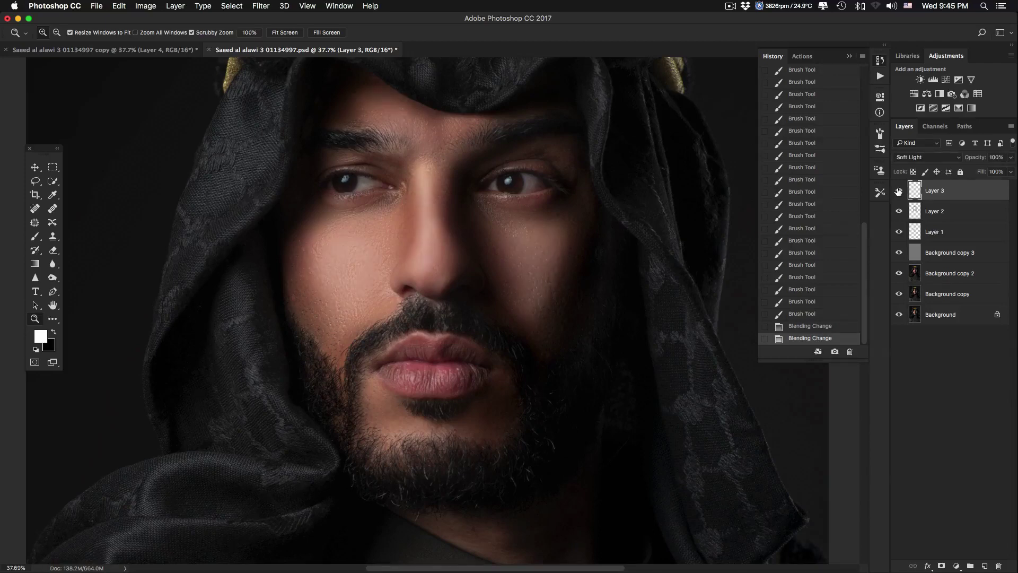
pyautogui.click(898, 194)
pyautogui.click(897, 193)
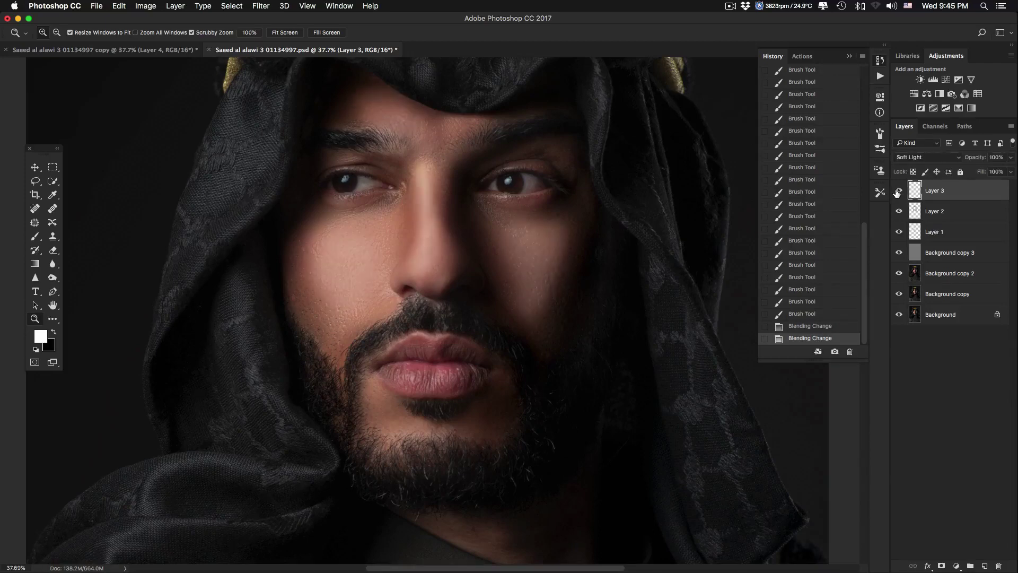
# Step: Compare the whole portrait with and without Layer 3 and Layer 2, leaving both layers visible
pyautogui.doubleClick(52, 305)
pyautogui.click(901, 194)
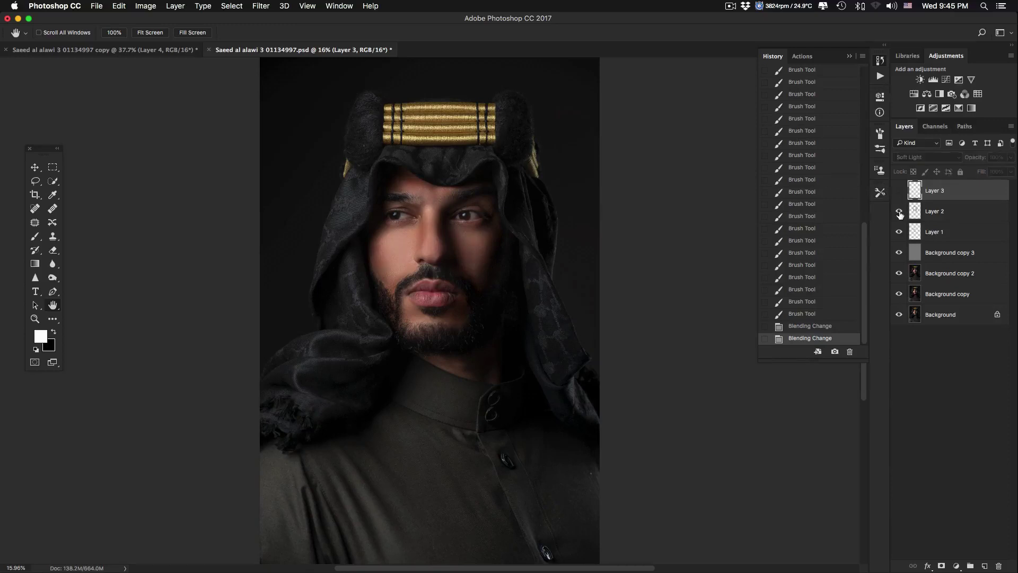
pyautogui.click(899, 213)
pyautogui.click(900, 213)
pyautogui.click(900, 194)
pyautogui.click(899, 211)
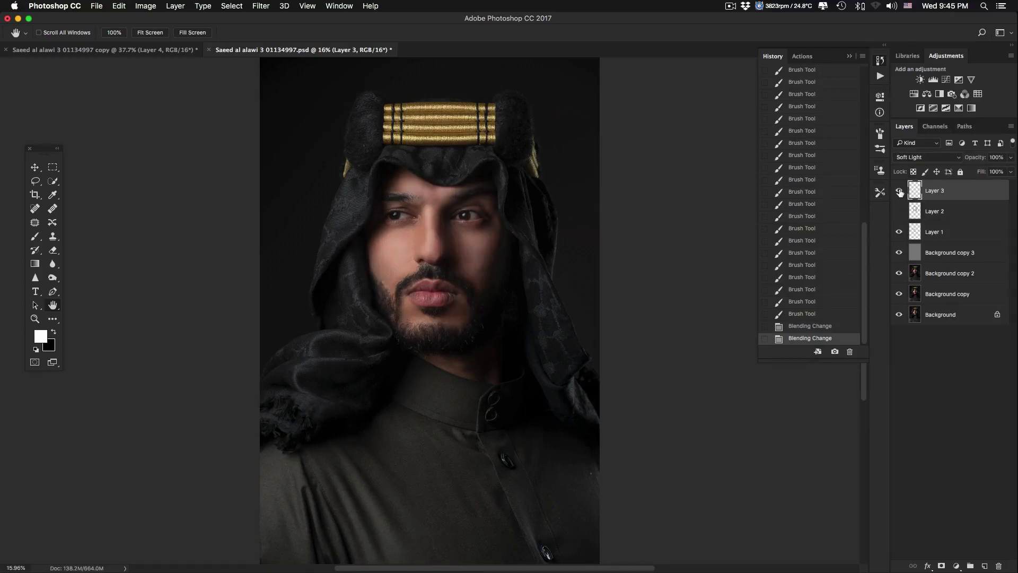
pyautogui.click(899, 212)
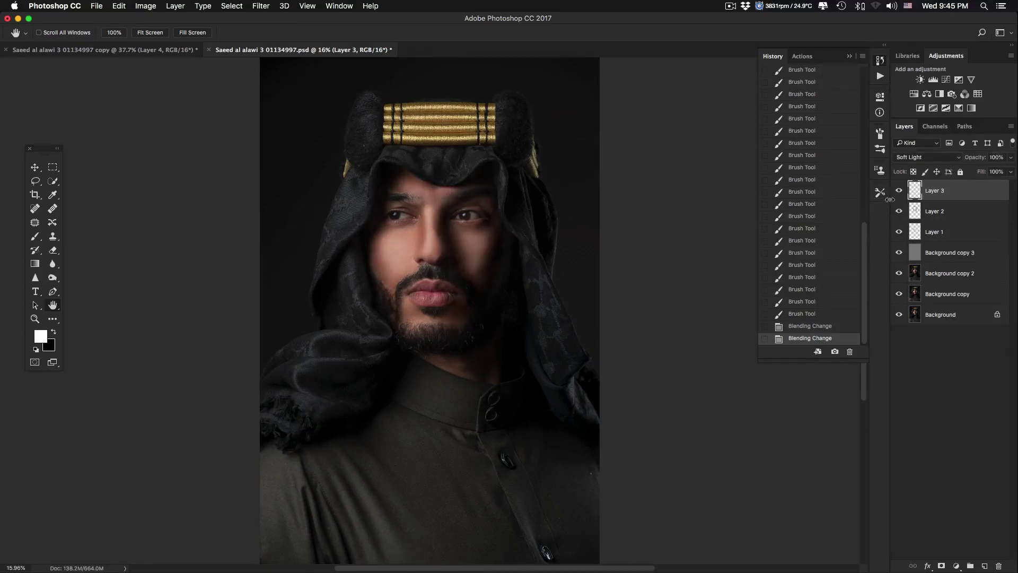